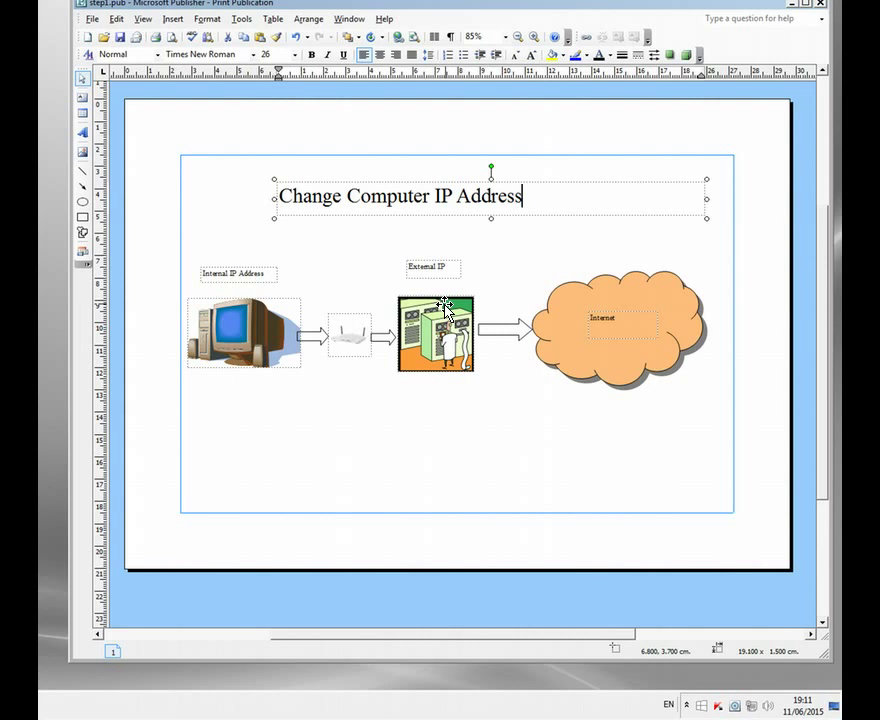
Step: Close the IP address diagram, view the 'Encrypted' Identity Cloaker diagram, then return to the desktop
{"action": "left_click", "coordinate": [790, 4]}
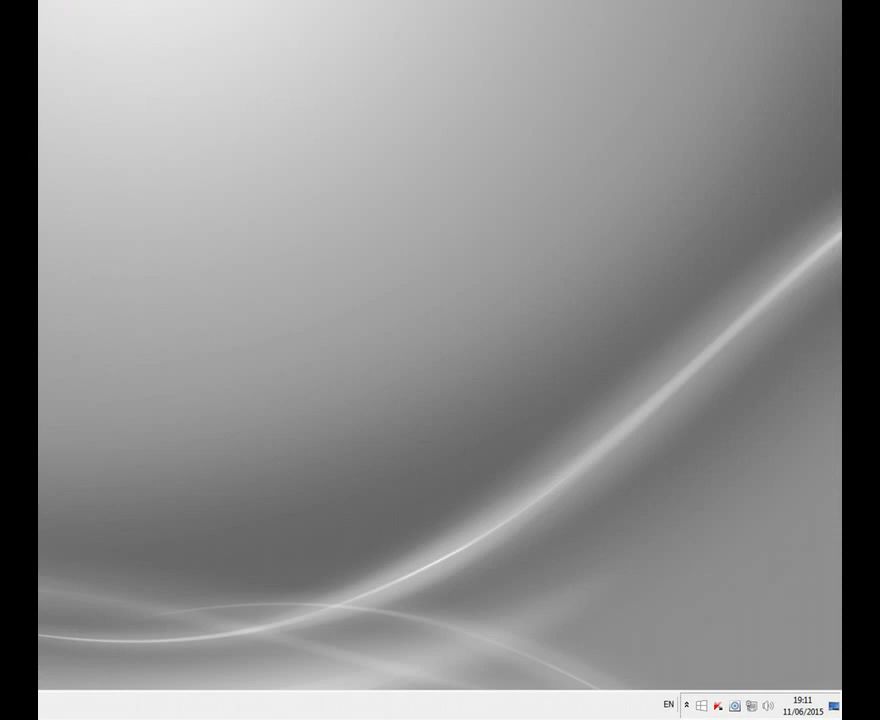
{"action": "key", "text": "alt+Tab"}
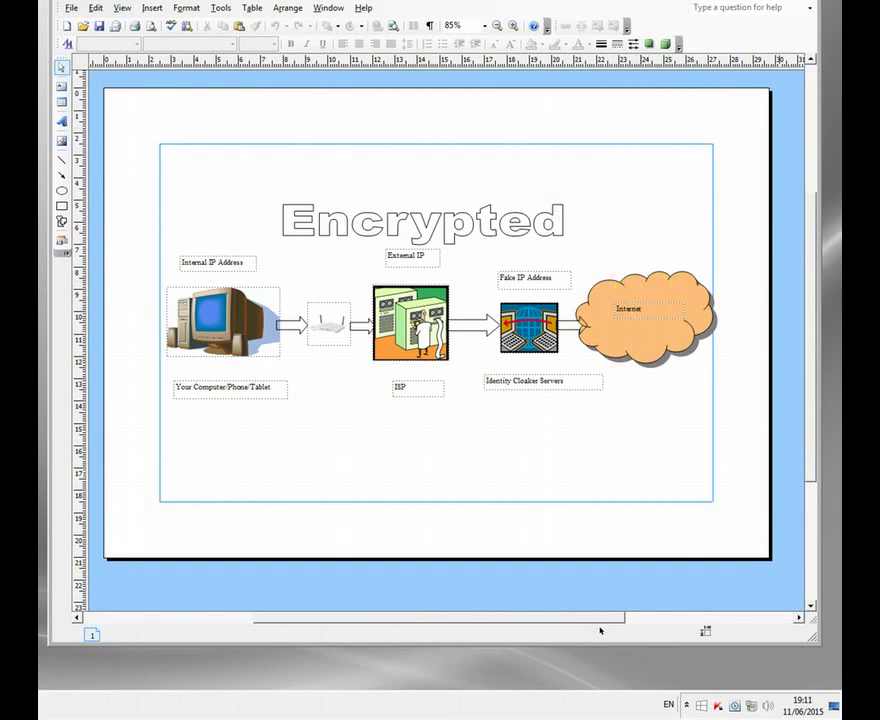
{"action": "key", "text": "super+d"}
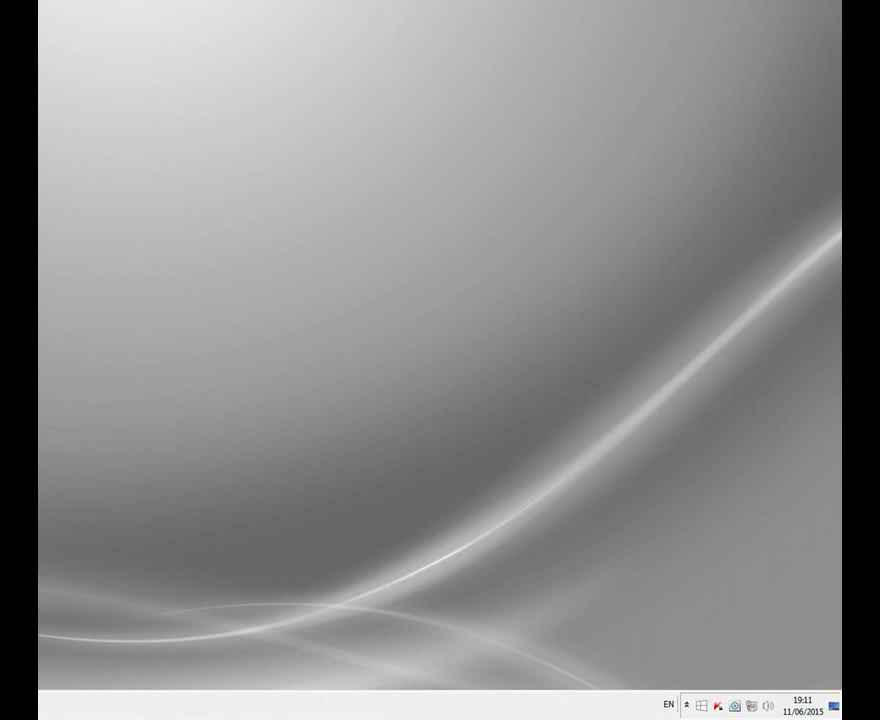
Step: Launch the web browser and go to hulu.com
{"action": "double_click", "coordinate": [737, 610]}
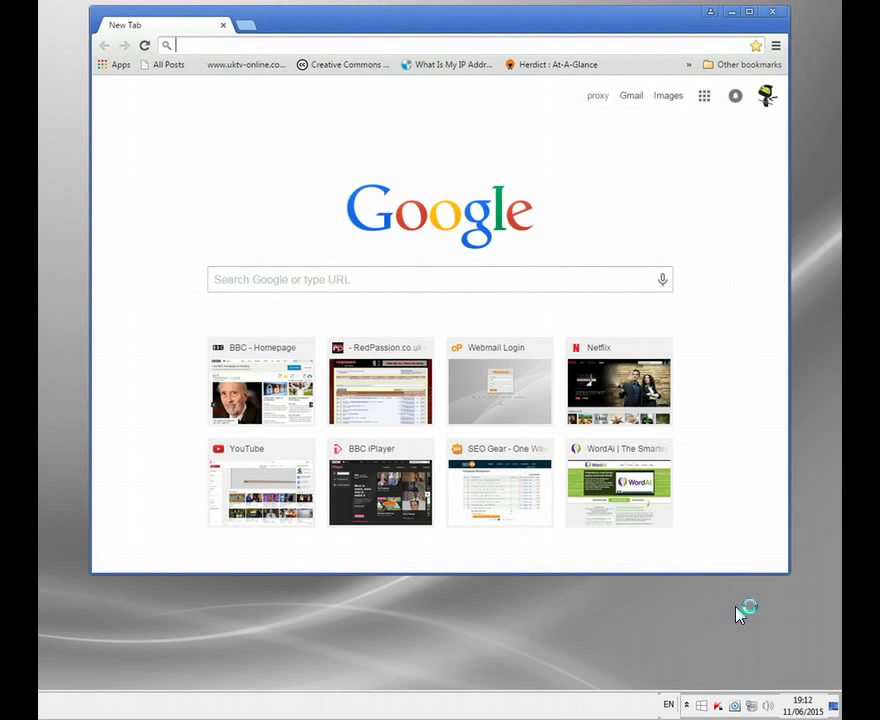
{"action": "type", "text": "hulu.com"}
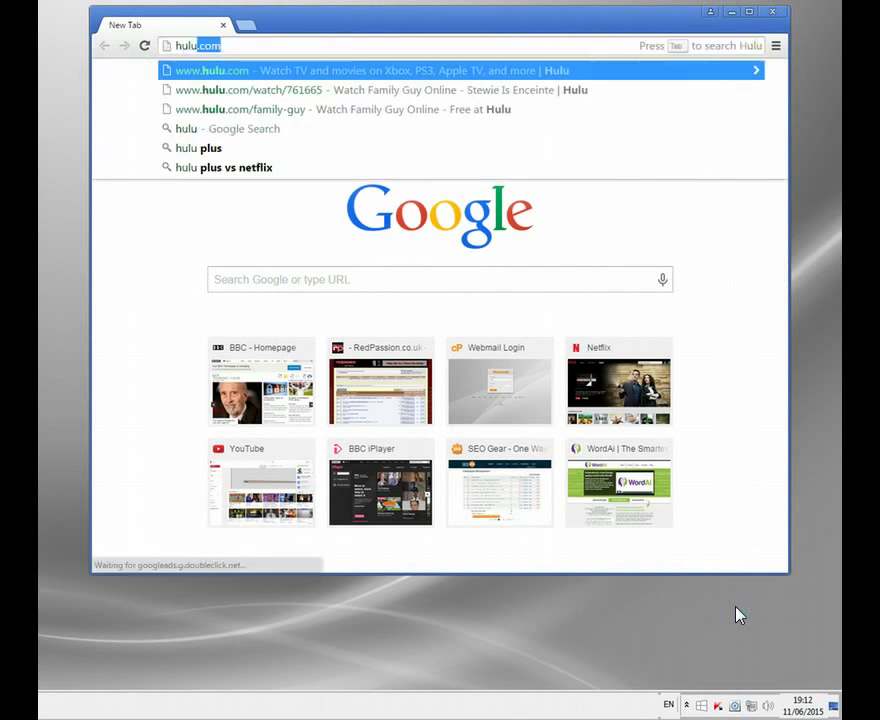
{"action": "key", "text": "Return"}
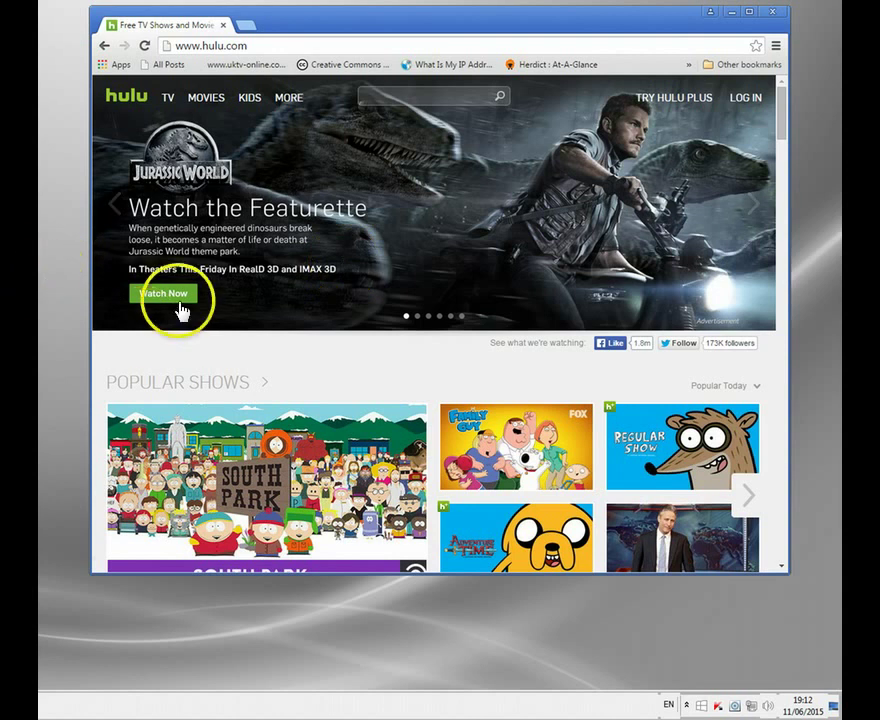
Step: Open the South Park show page and its latest episode, which shows the US-only notice
{"action": "left_click", "coordinate": [320, 516]}
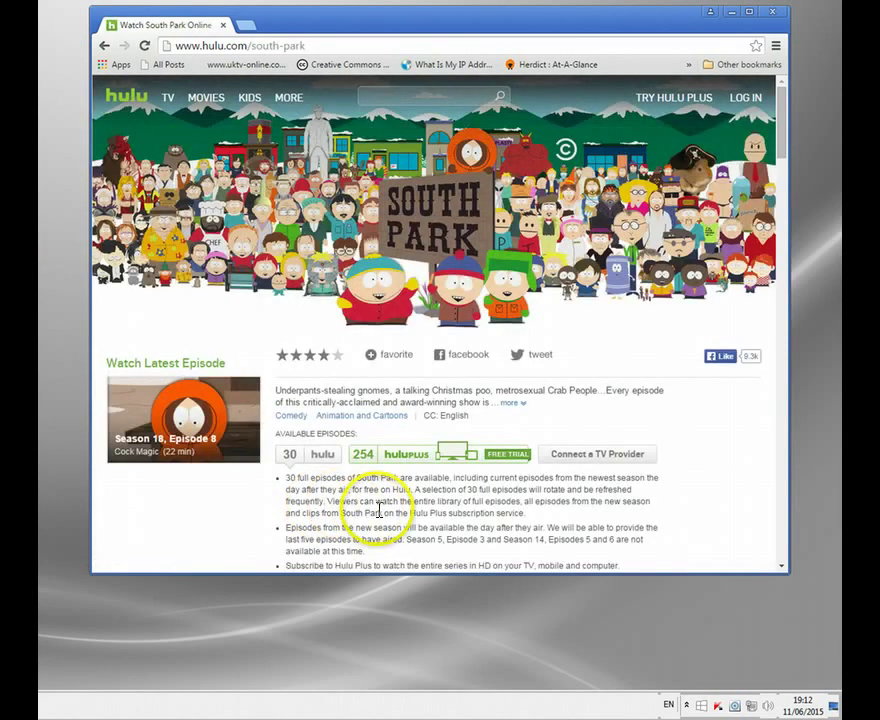
{"action": "scroll", "coordinate": [379, 513], "scroll_direction": "down", "scroll_amount": 3}
{"action": "scroll", "coordinate": [379, 513], "scroll_direction": "up", "scroll_amount": 3}
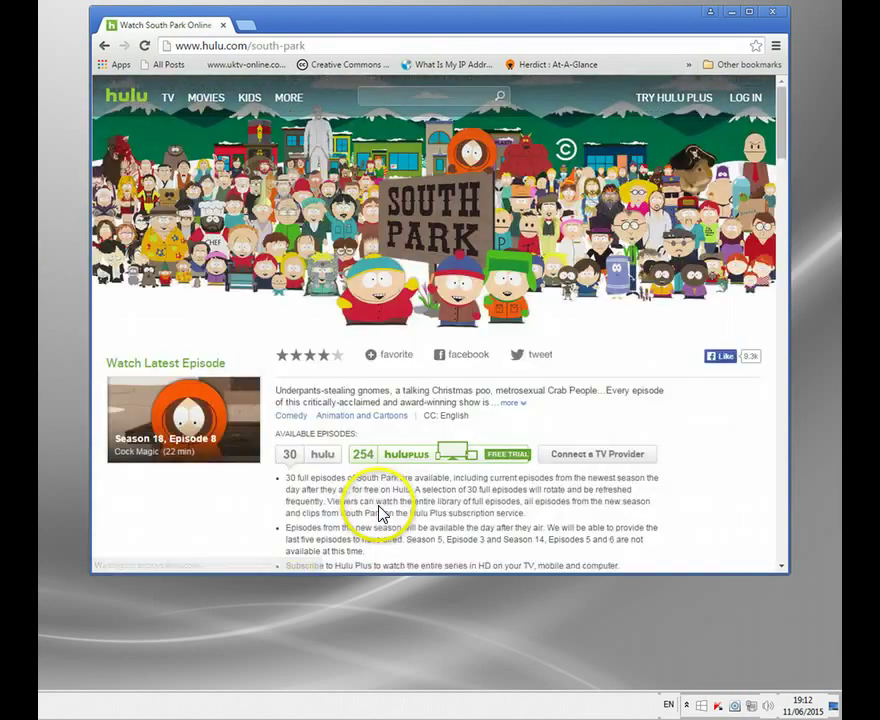
{"action": "left_click", "coordinate": [181, 418]}
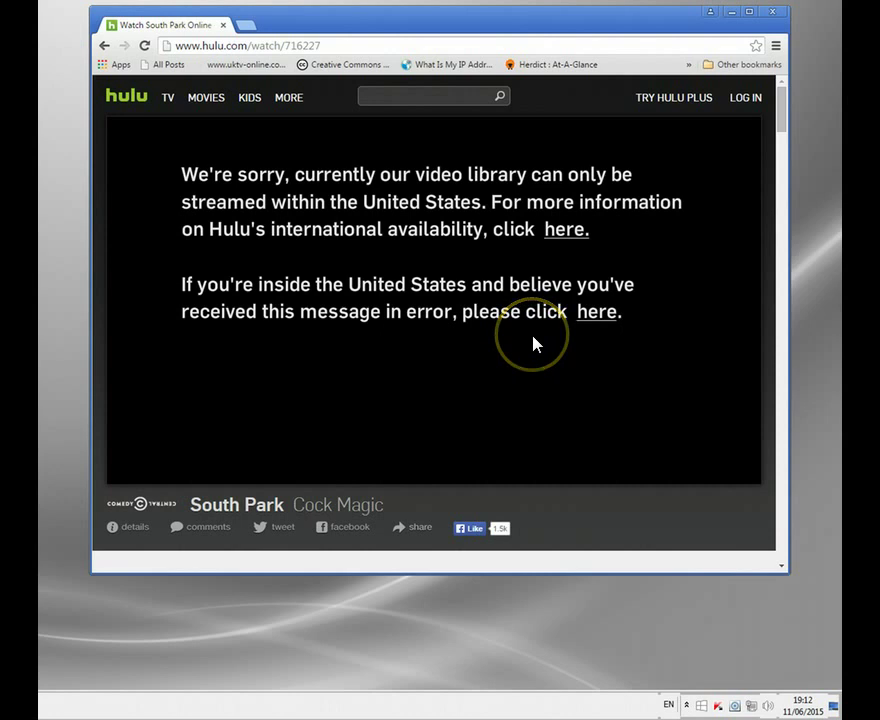
Step: Close the browser and open Identity Cloaker from the hidden tray icons
{"action": "left_click", "coordinate": [772, 14]}
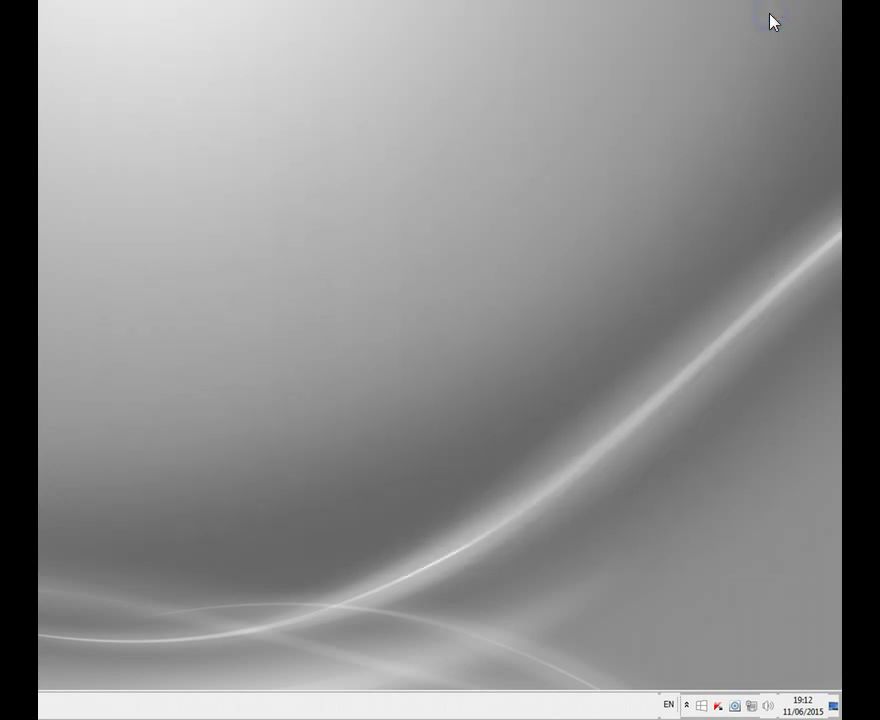
{"action": "left_click", "coordinate": [686, 705]}
{"action": "double_click", "coordinate": [663, 601]}
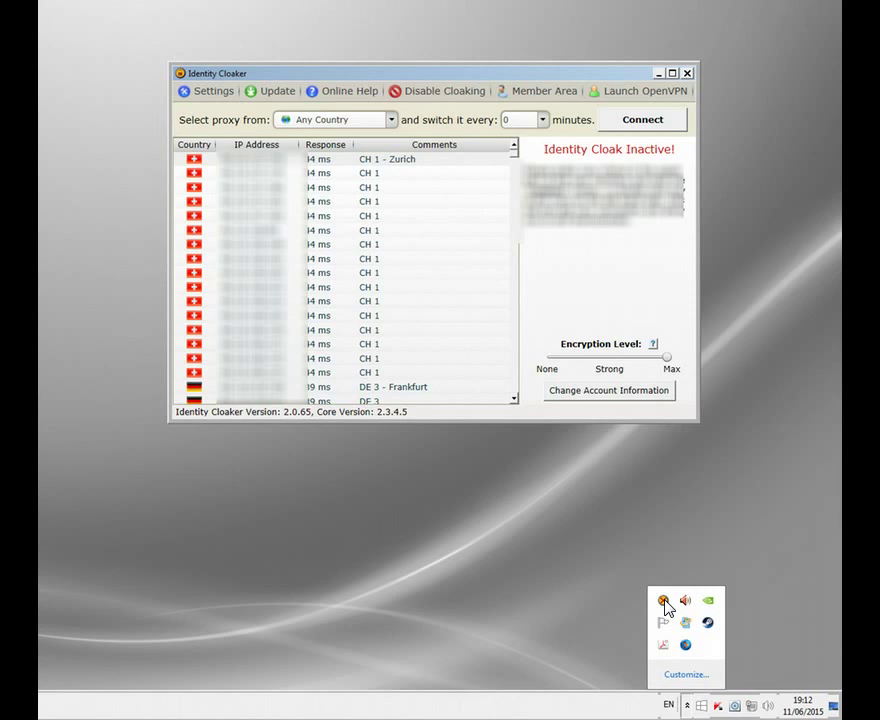
Step: Scroll Identity Cloaker's proxy list down to the US servers like US 4 - Secaucus, NJ
{"action": "left_click", "coordinate": [657, 601]}
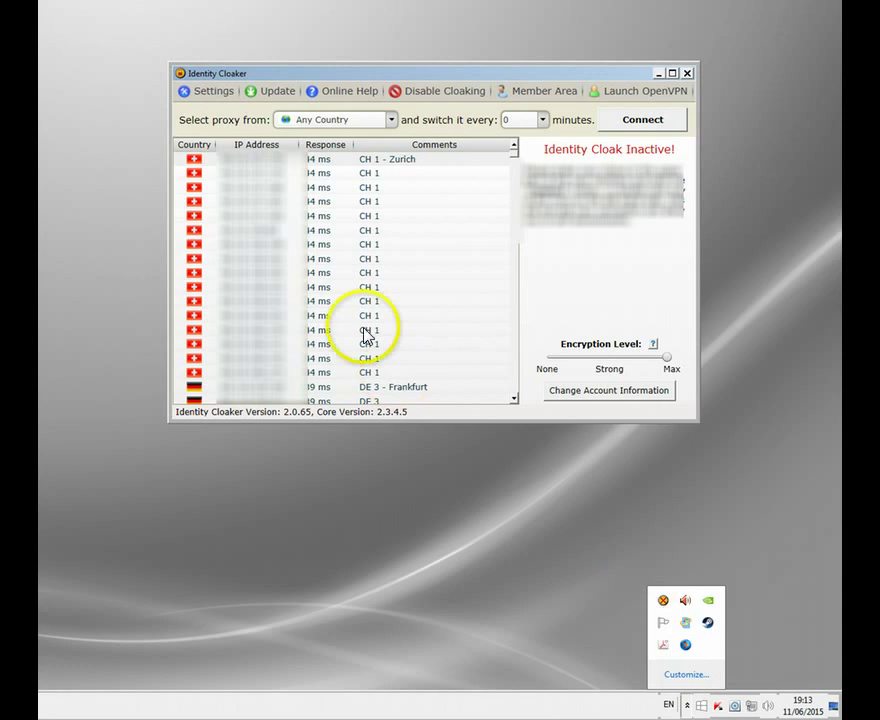
{"action": "left_click_drag", "start_coordinate": [511, 157], "coordinate": [513, 160]}
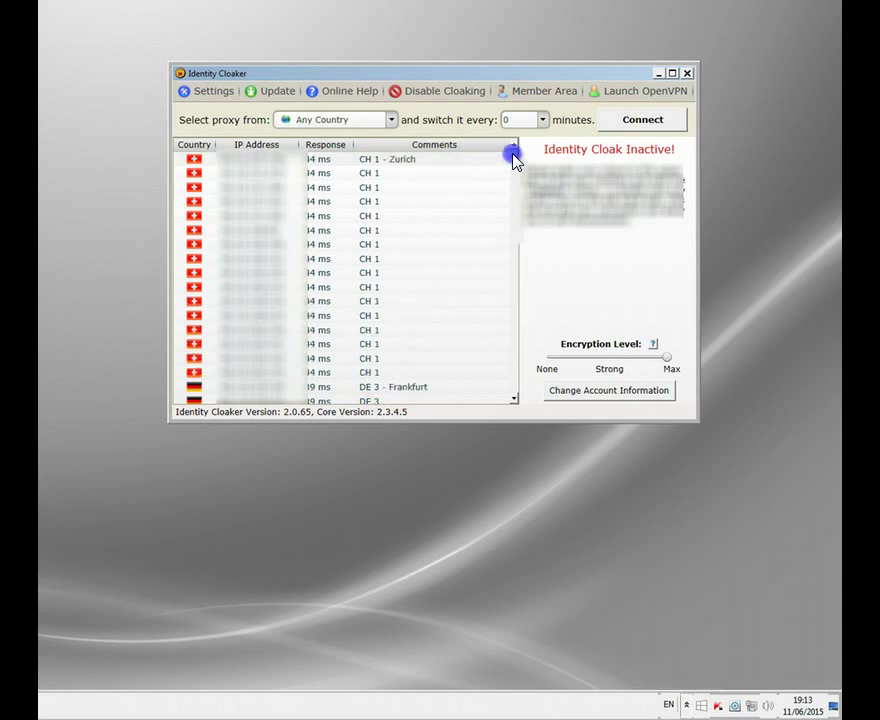
{"action": "left_click_drag", "start_coordinate": [513, 160], "coordinate": [515, 157]}
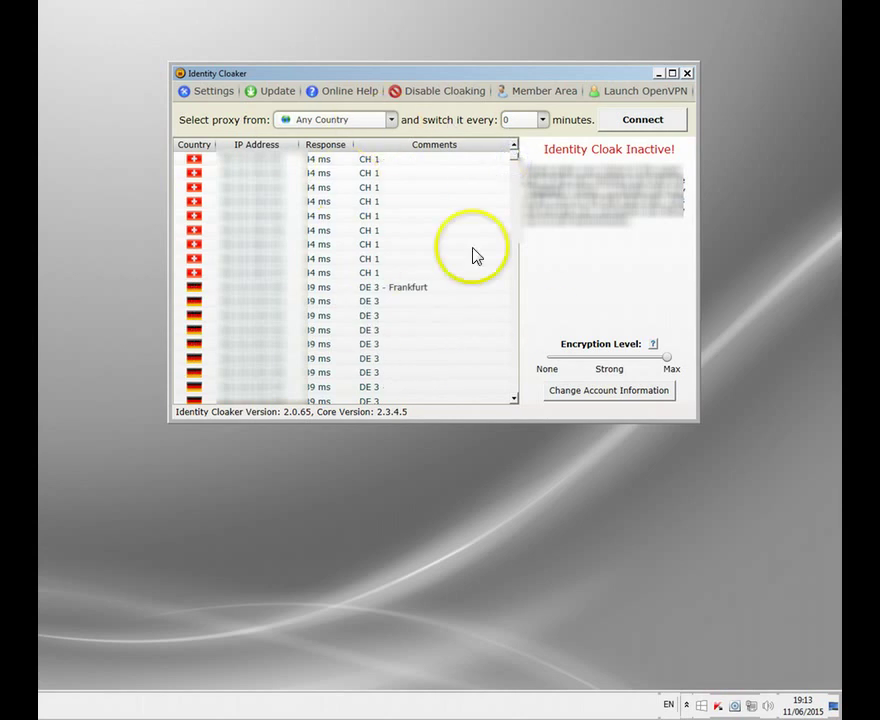
{"action": "left_click_drag", "start_coordinate": [513, 165], "coordinate": [543, 375]}
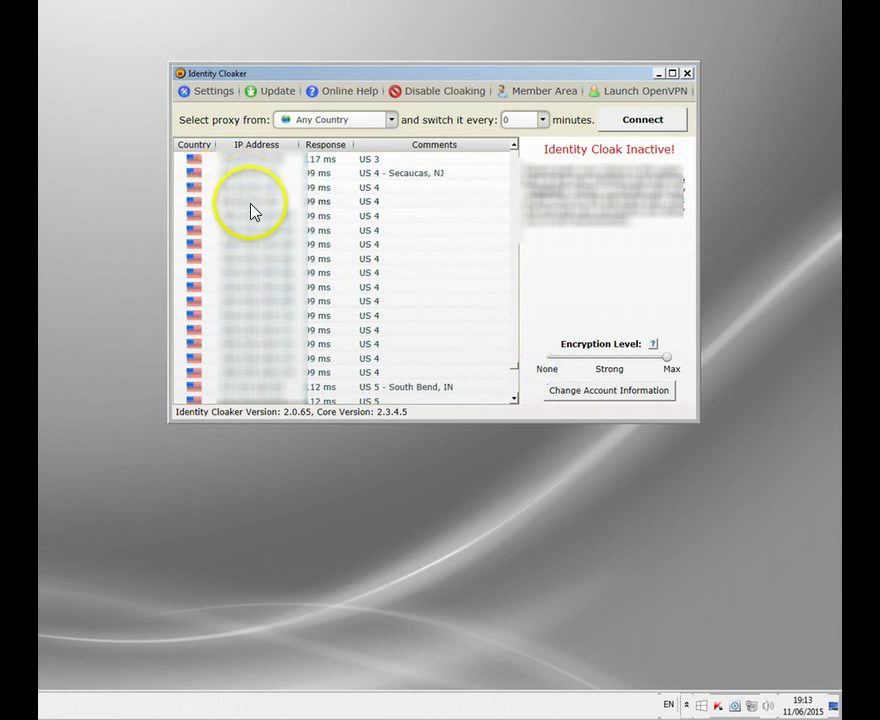
Step: Connect through the US 4 proxy and minimize the Identity Cloaker window
{"action": "double_click", "coordinate": [251, 205]}
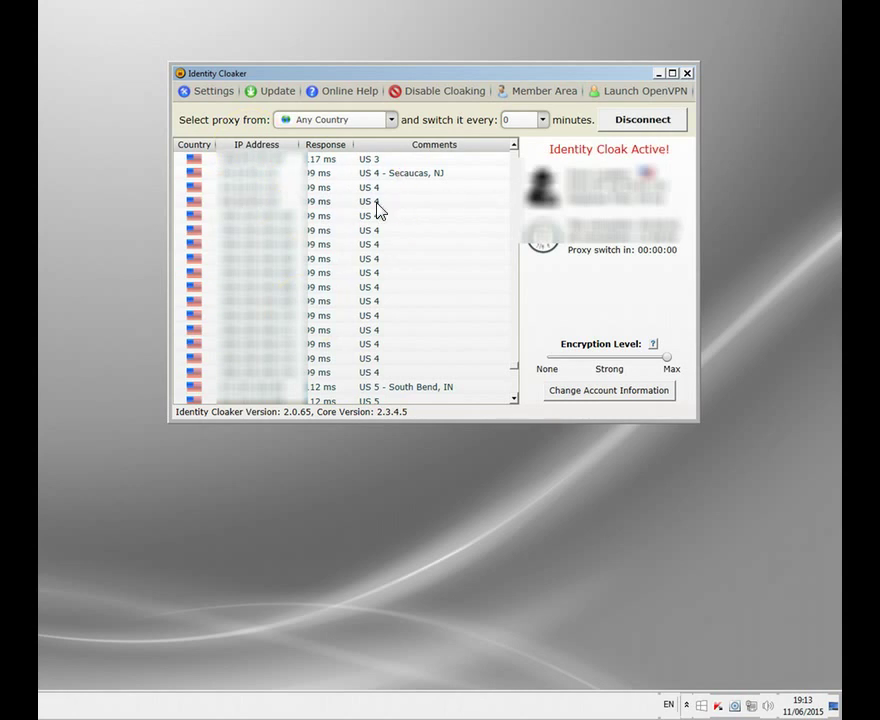
{"action": "left_click", "coordinate": [658, 76]}
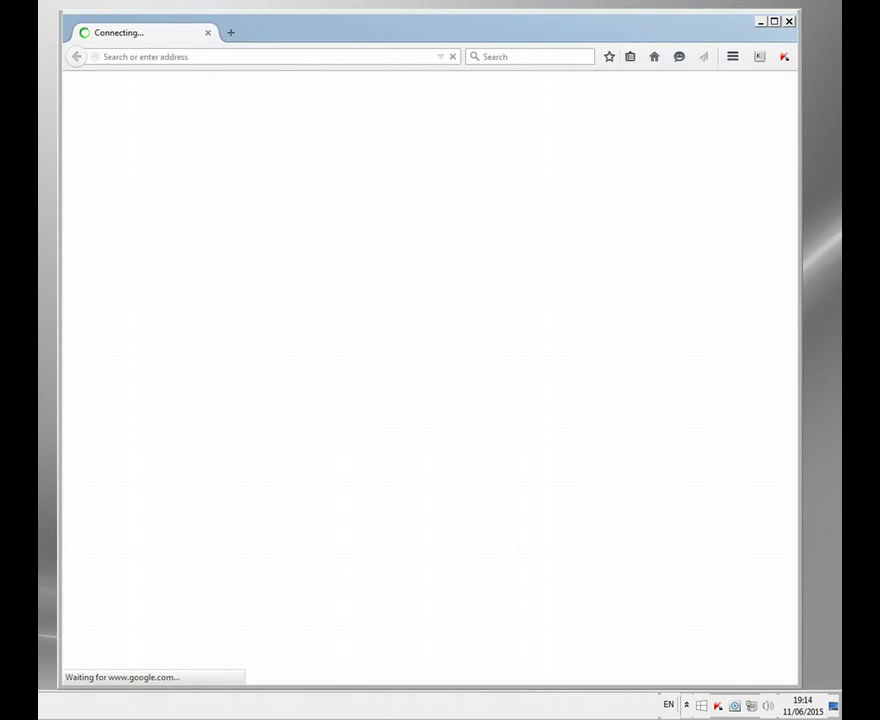
Step: In Firefox, replace the current address with hulu and load hulu.com
{"action": "left_click", "coordinate": [124, 57]}
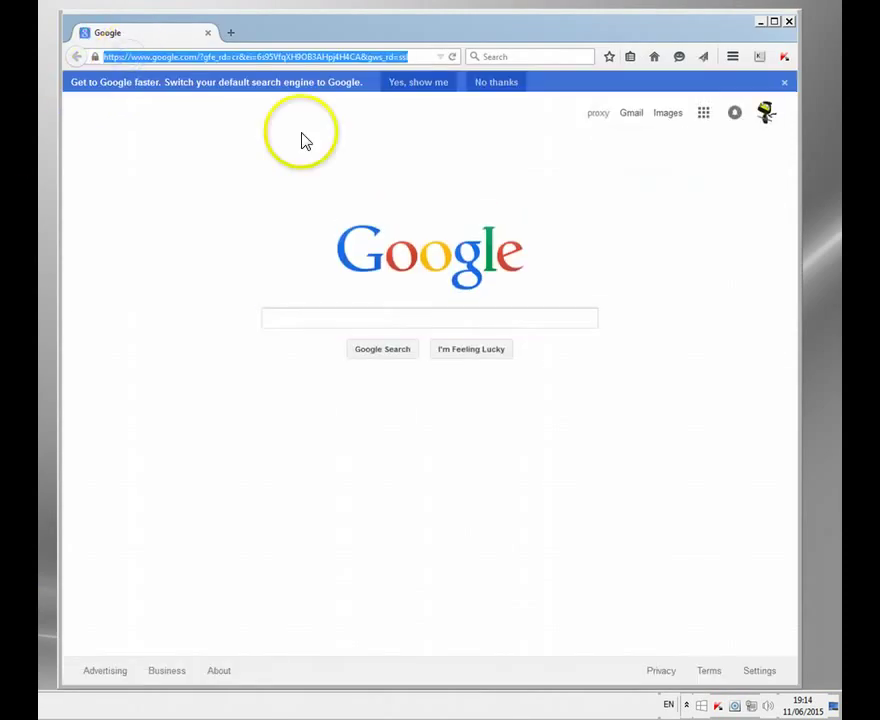
{"action": "type", "text": "hu"}
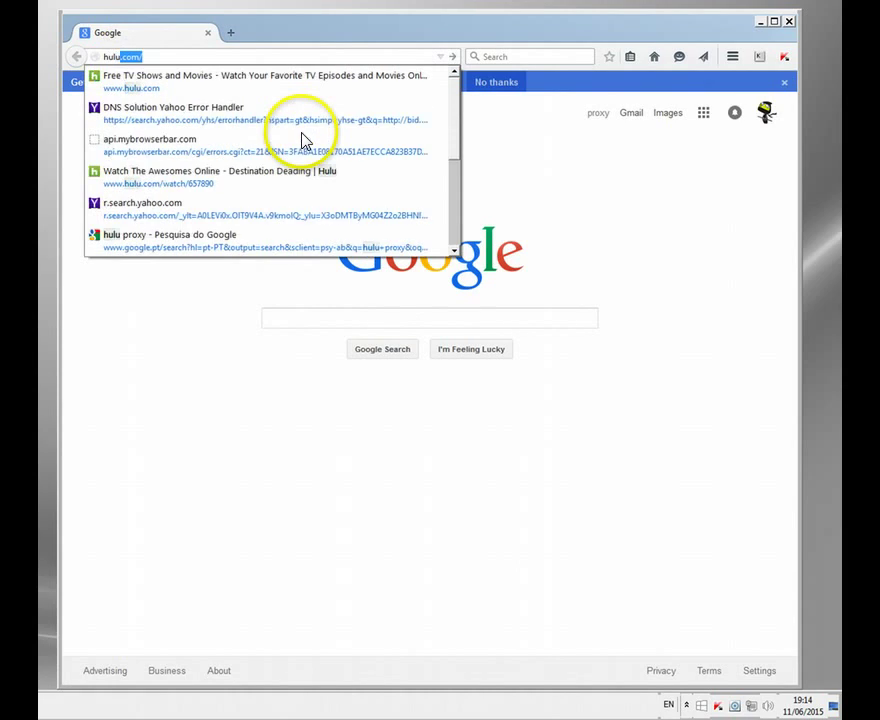
{"action": "type", "text": "lu"}
{"action": "key", "text": "Return"}
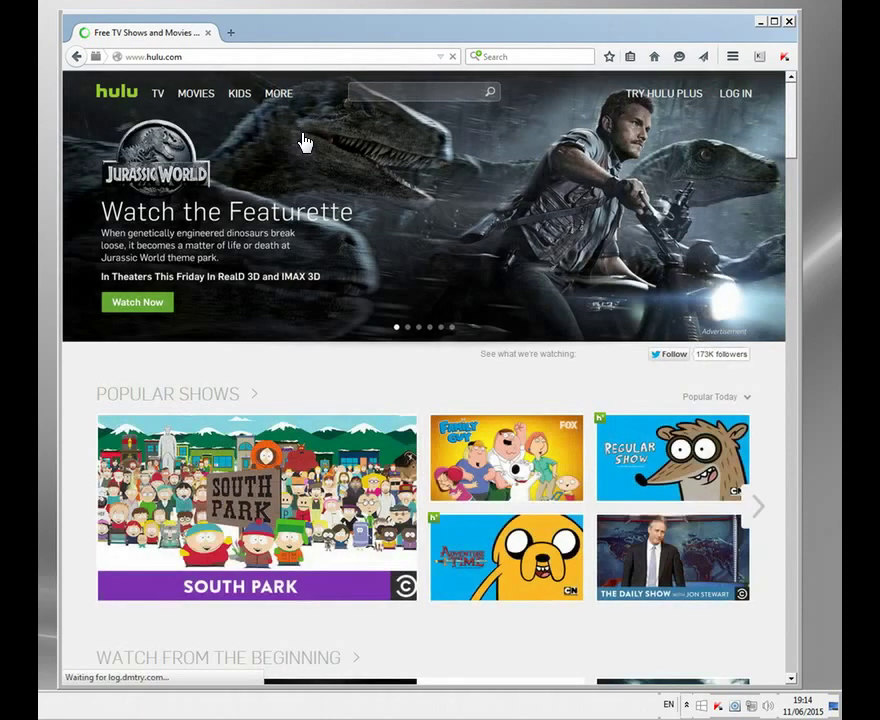
Step: Open South Park's 'Cock Magic' episode, now showing a birth-year check instead of the block
{"action": "left_click", "coordinate": [340, 138]}
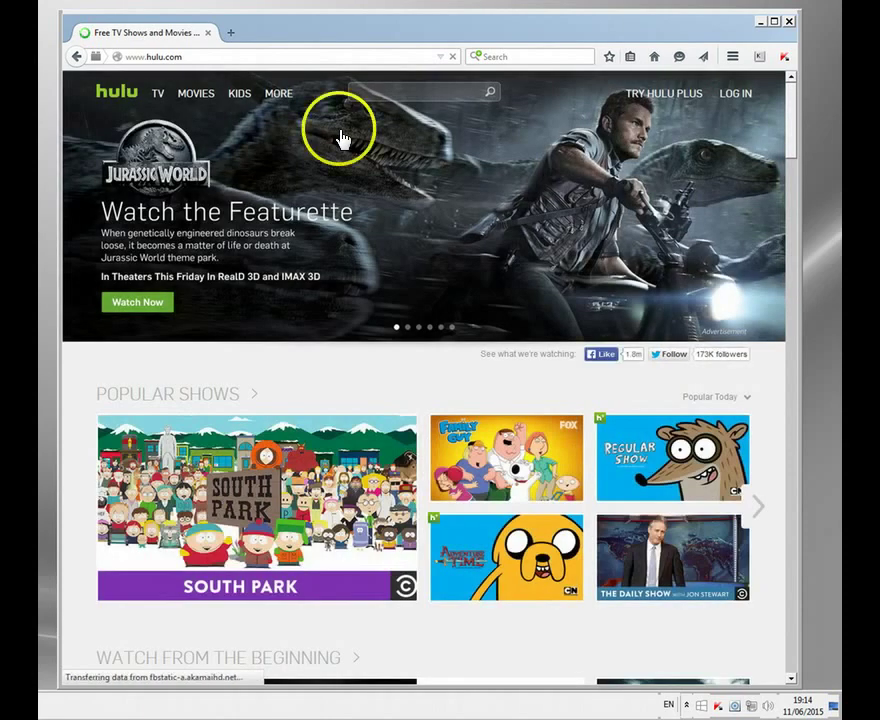
{"action": "scroll", "coordinate": [332, 345], "scroll_direction": "down", "scroll_amount": 5}
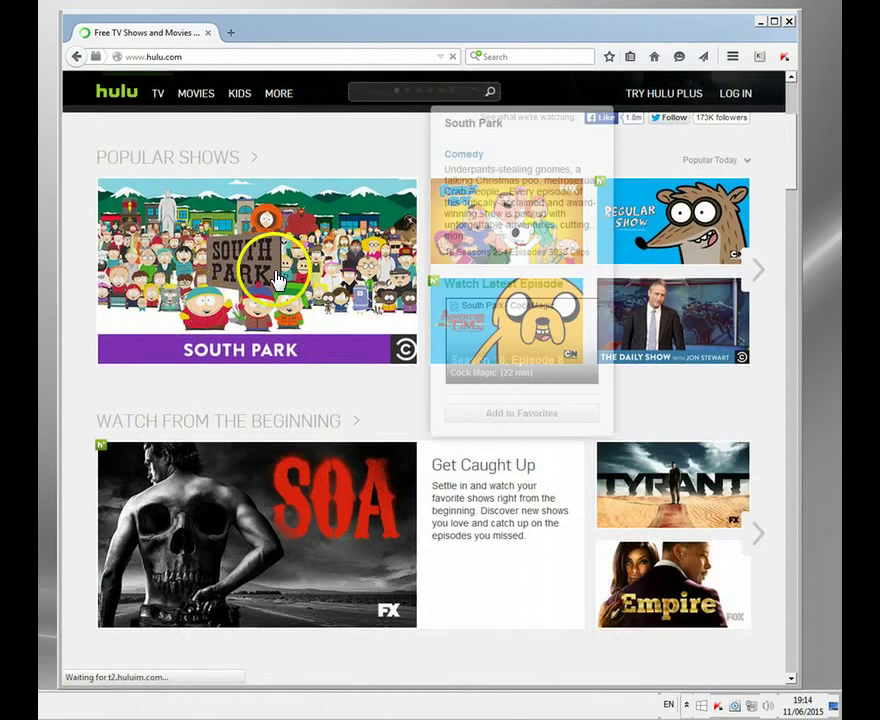
{"action": "left_click", "coordinate": [278, 280]}
{"action": "scroll", "coordinate": [270, 279], "scroll_direction": "down", "scroll_amount": 5}
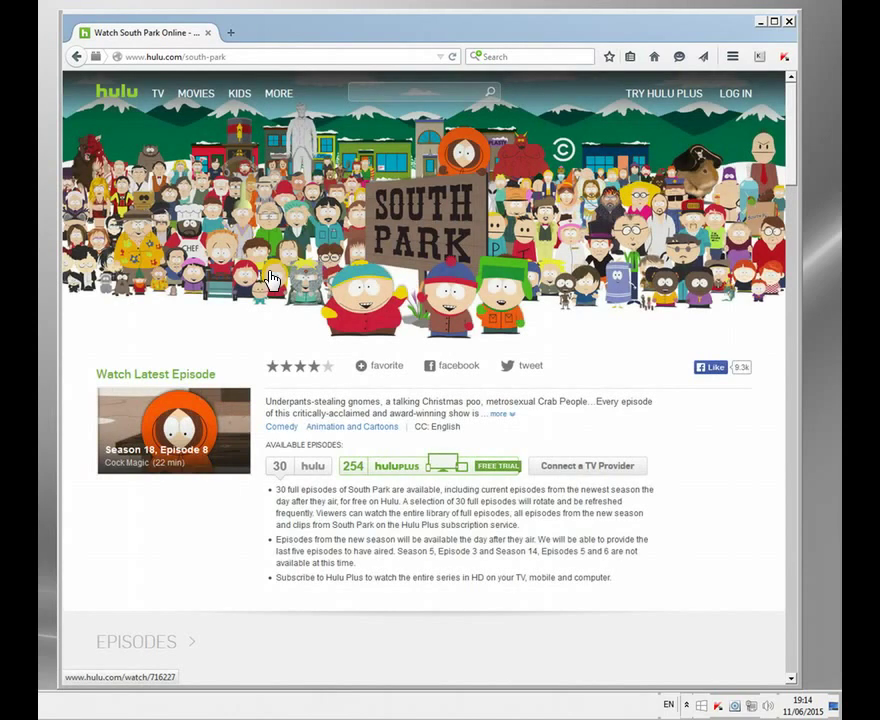
{"action": "scroll", "coordinate": [251, 367], "scroll_direction": "down", "scroll_amount": 3}
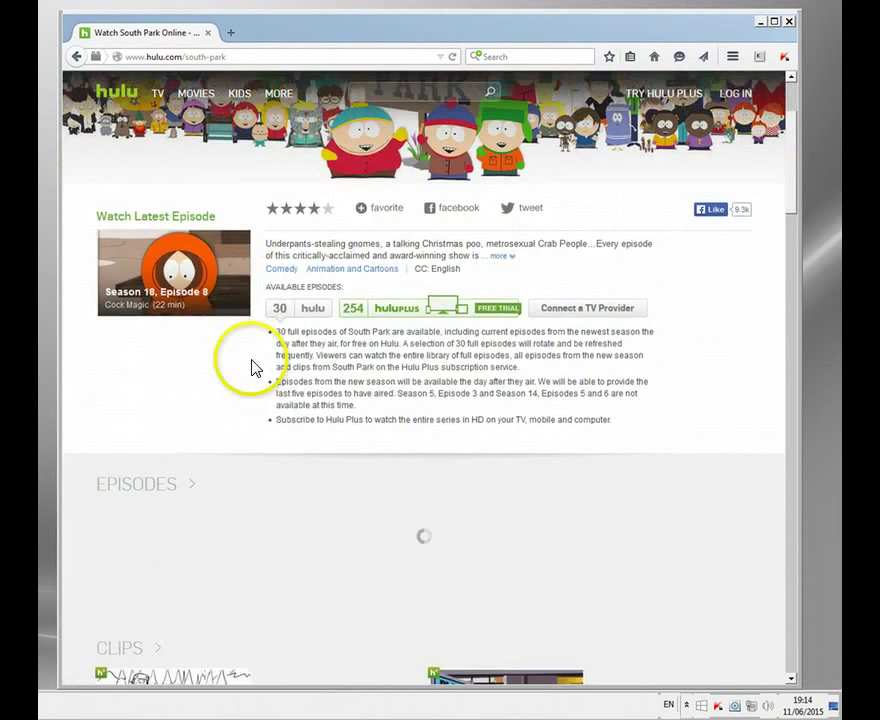
{"action": "left_click", "coordinate": [180, 270]}
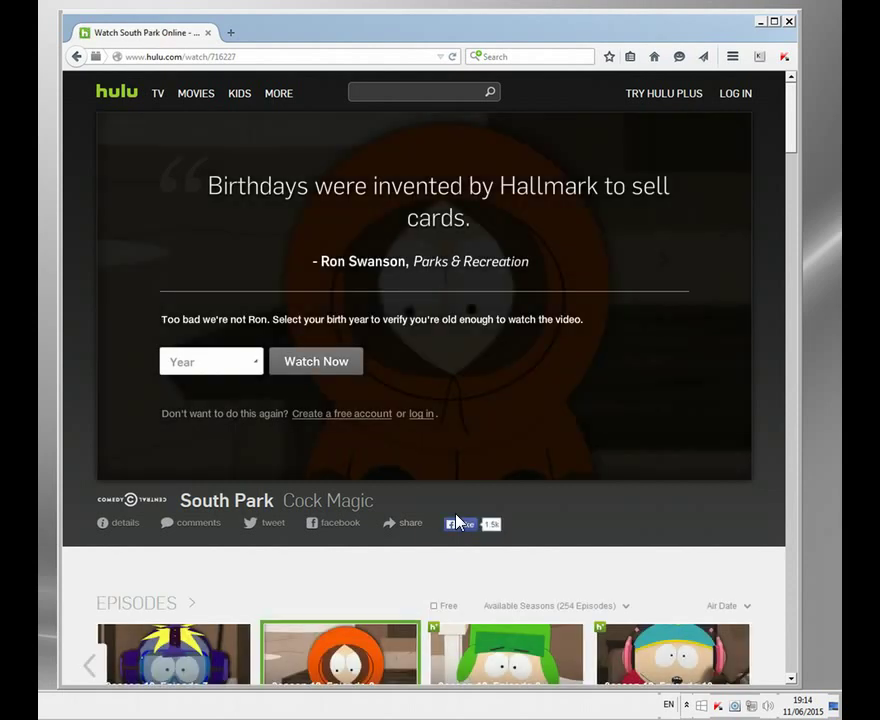
Step: Select birth year 1973 in the age check and start the episode with Watch Now
{"action": "left_click", "coordinate": [256, 368]}
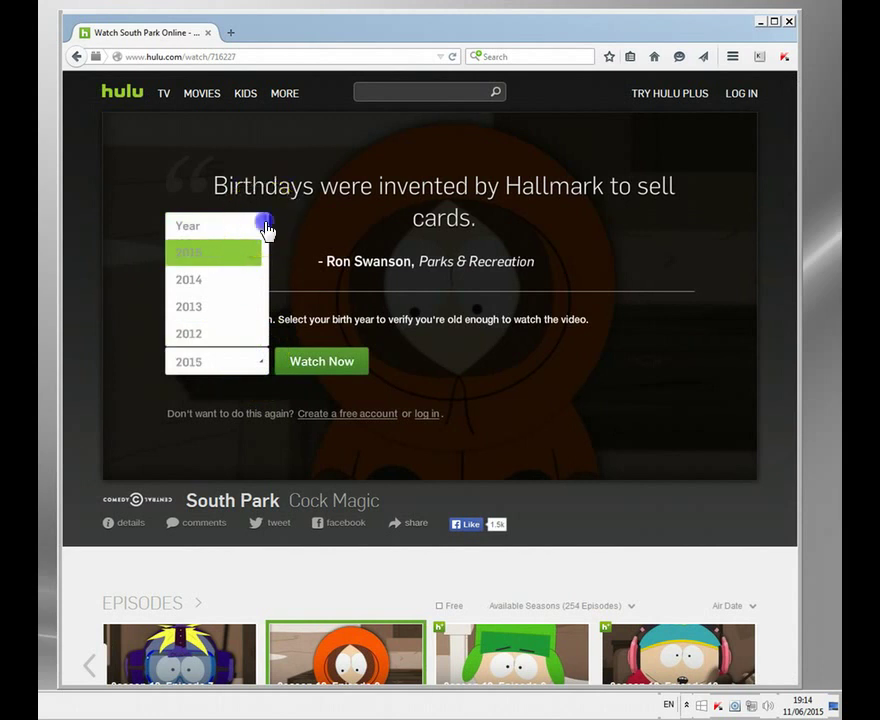
{"action": "left_click_drag", "start_coordinate": [265, 230], "coordinate": [265, 267]}
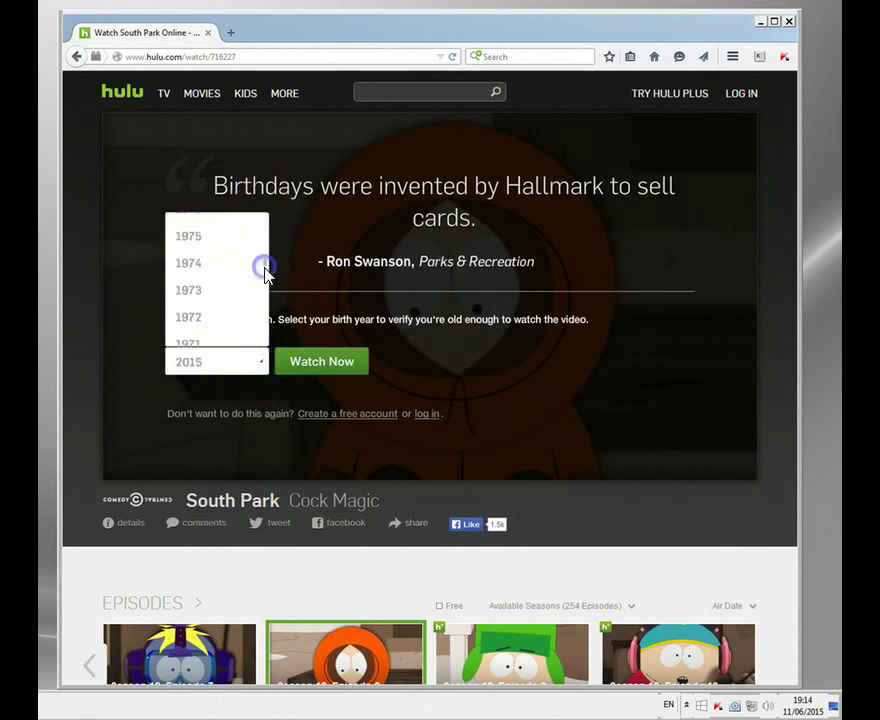
{"action": "left_click", "coordinate": [190, 320]}
{"action": "left_click", "coordinate": [320, 366]}
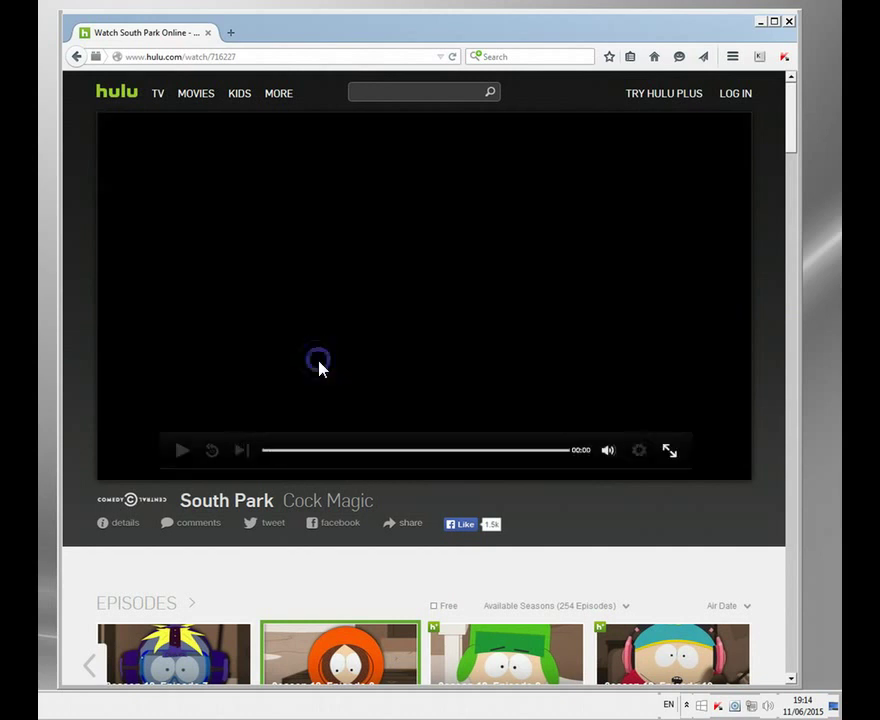